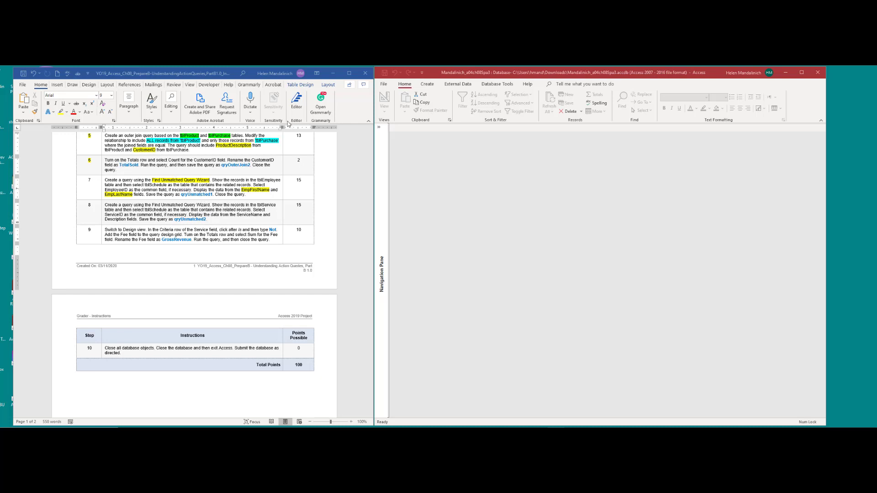
Start a Find Unmatched Query Wizard query and choose tblEmployee as the table whose records it shows
{"action": "left_click", "coordinate": [428, 84]}
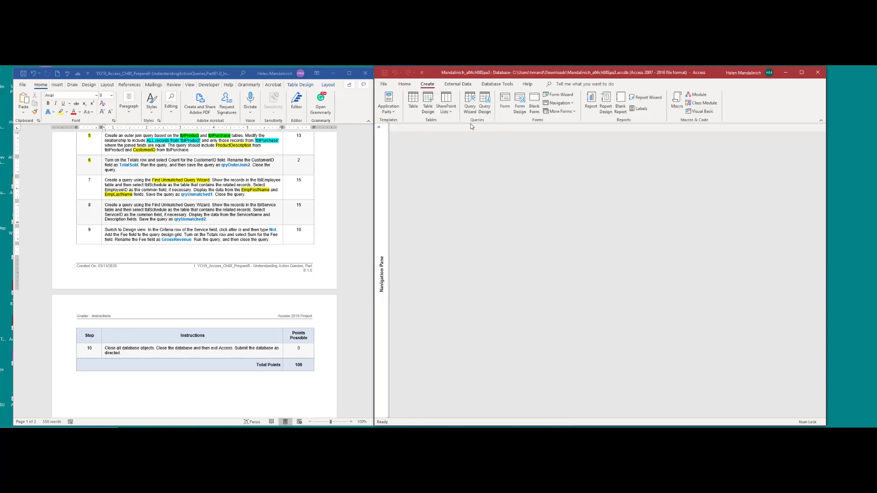
{"action": "left_click", "coordinate": [470, 106]}
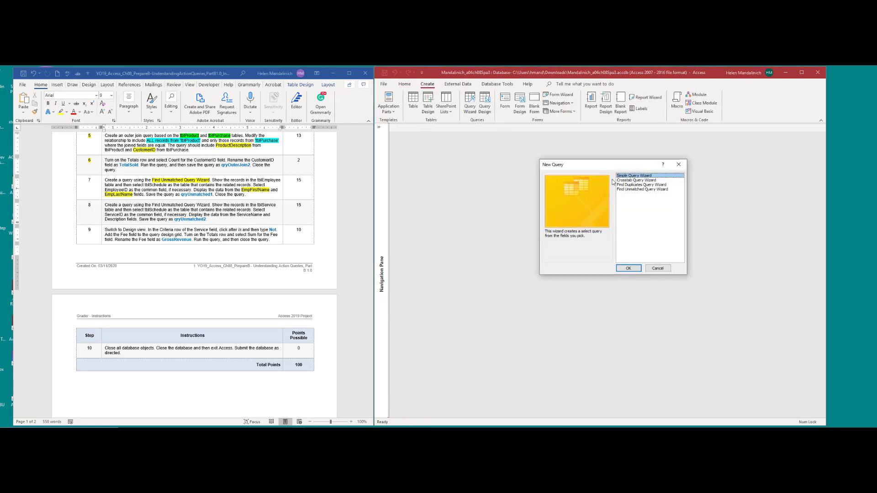
{"action": "left_click", "coordinate": [635, 189]}
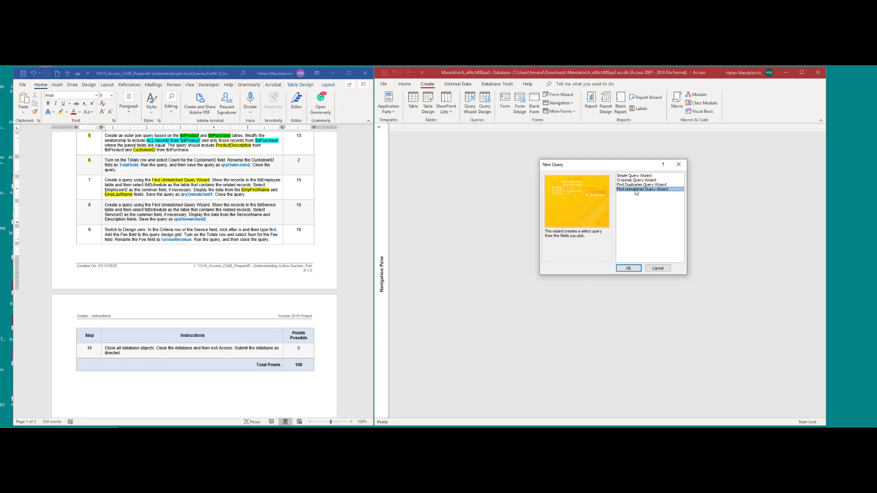
{"action": "left_click", "coordinate": [628, 270]}
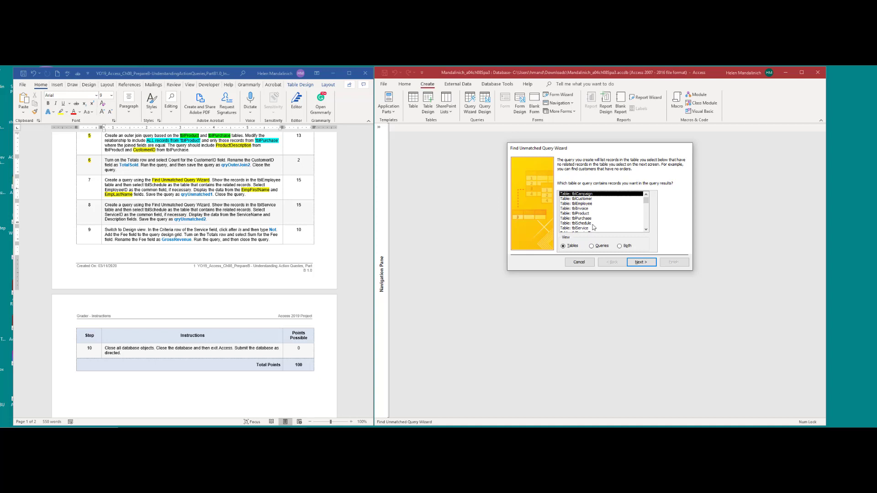
{"action": "scroll", "coordinate": [594, 211], "scroll_direction": "down", "scroll_amount": 1}
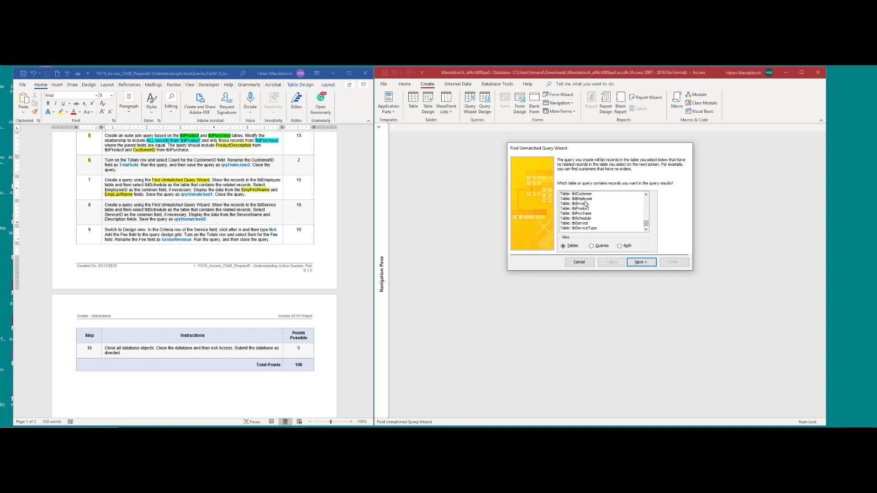
{"action": "left_click", "coordinate": [586, 200]}
{"action": "left_click", "coordinate": [641, 262]}
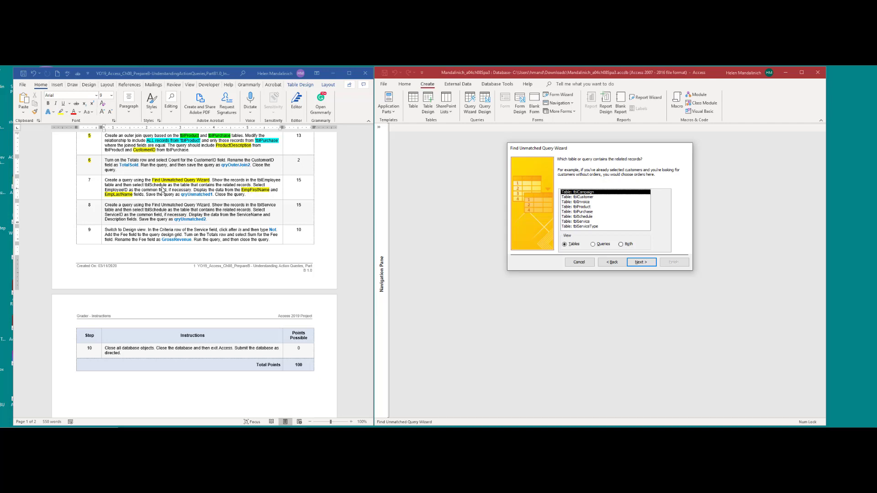
Choose tblSchedule as the related table and accept EmployeeID and Employee as the matching fields
{"action": "left_click", "coordinate": [592, 216]}
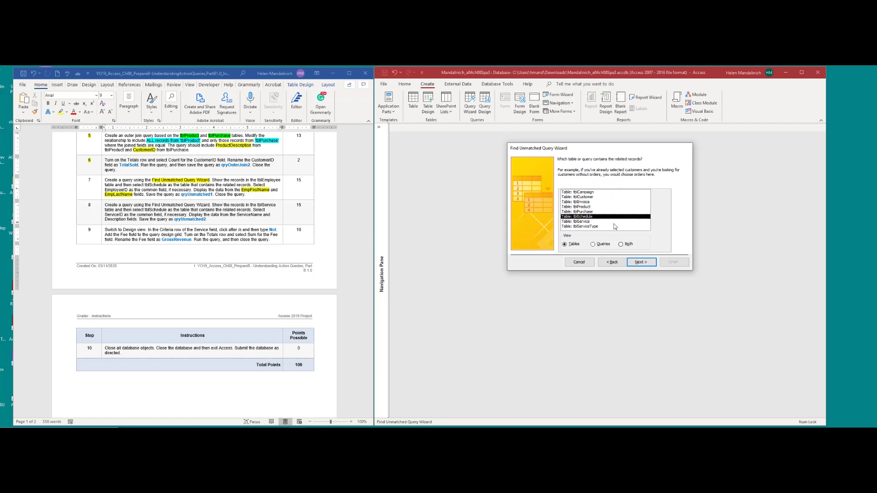
{"action": "left_click", "coordinate": [641, 262]}
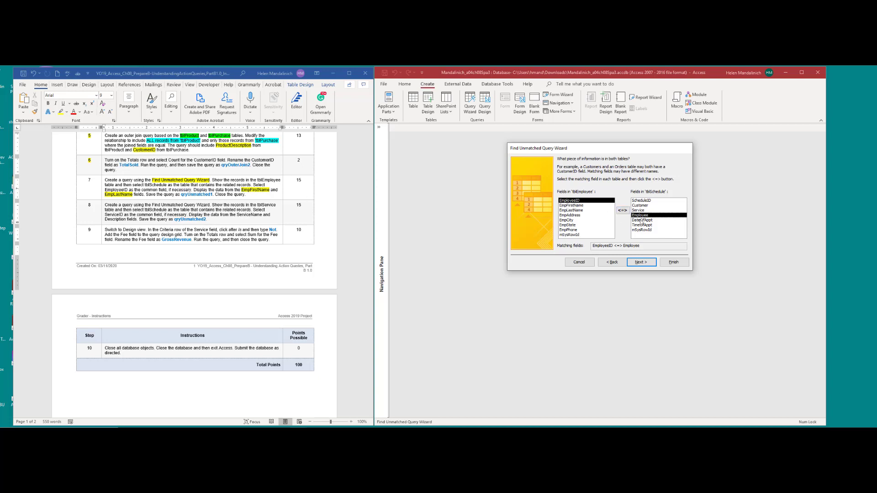
{"action": "left_click", "coordinate": [640, 265]}
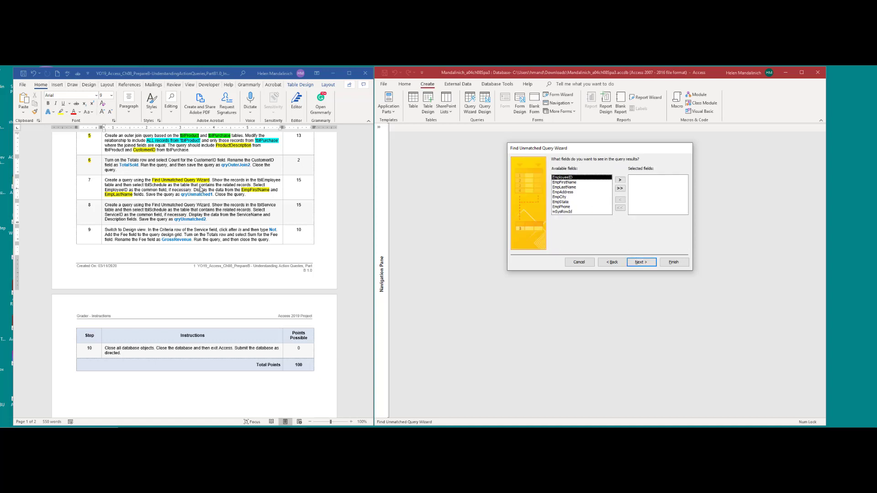
Add the EmpFirstName and EmpLastName fields to the query results
{"action": "double_click", "coordinate": [571, 182]}
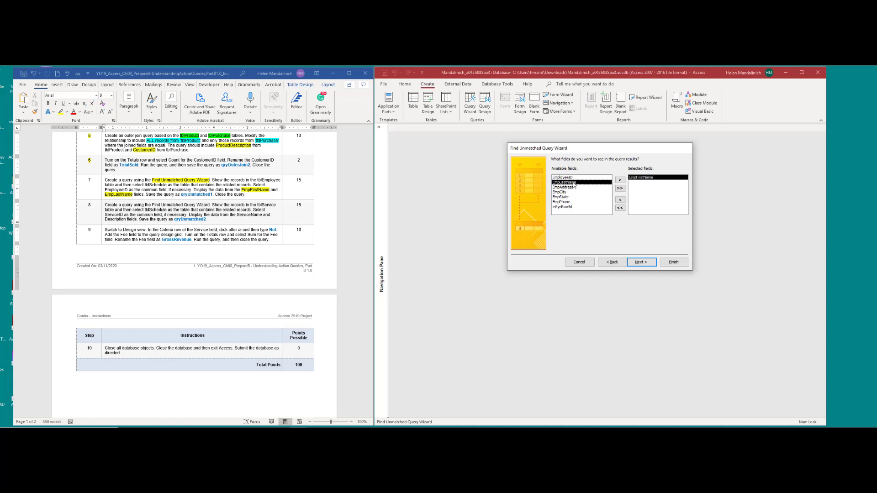
{"action": "double_click", "coordinate": [574, 183]}
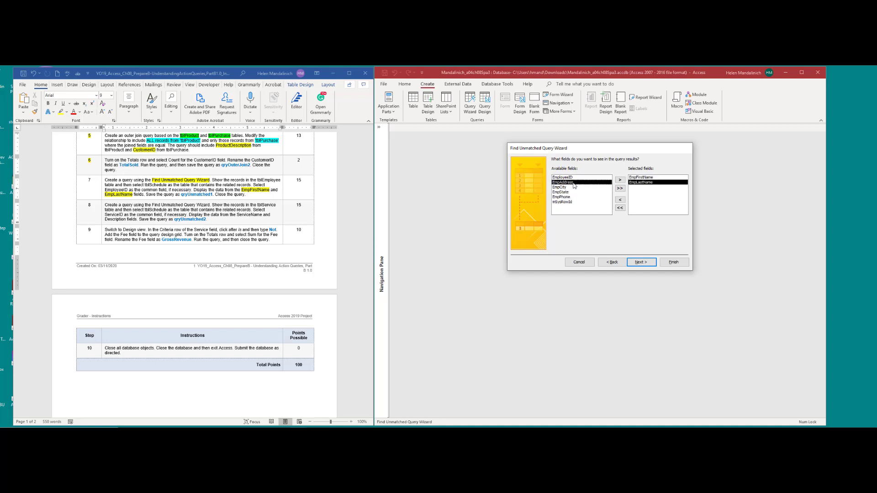
{"action": "left_click", "coordinate": [642, 263]}
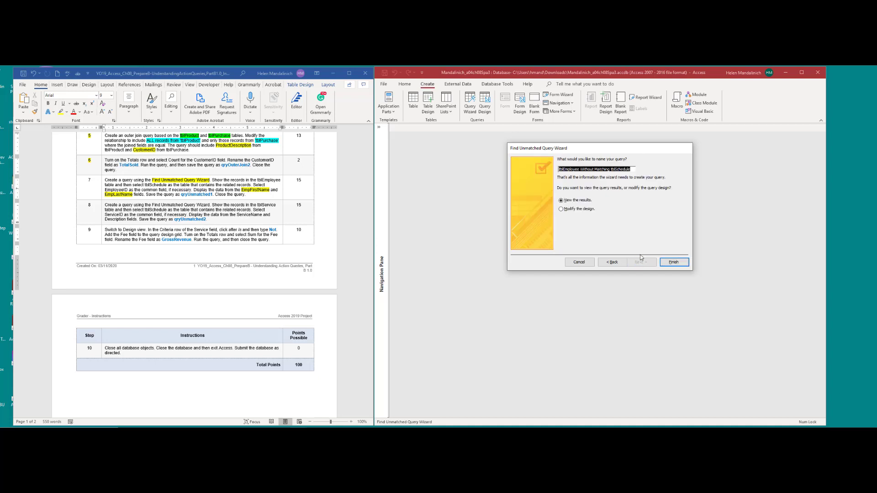
Name the query qryUnmatched1, finish the wizard, and close the resulting datasheet
{"action": "type", "text": "qryUnmatched1"}
{"action": "key", "text": "Return"}
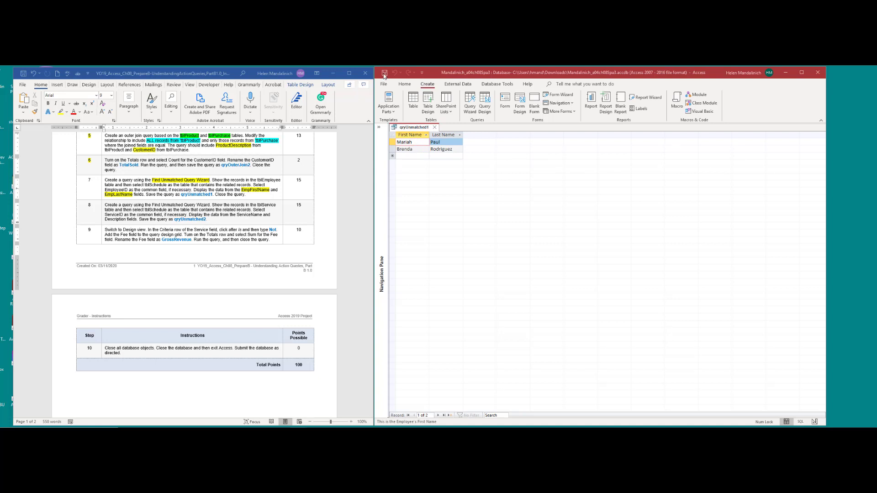
{"action": "left_click", "coordinate": [602, 117]}
{"action": "left_click", "coordinate": [435, 128]}
In the Word instructions, highlight step number 7 and step 8's table names tblService and tblSchedule in yellow
{"action": "left_click", "coordinate": [94, 184]}
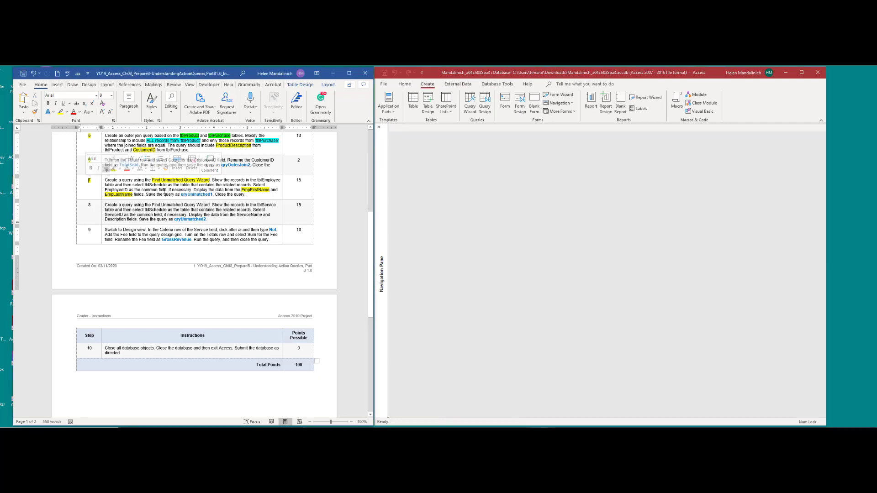
{"action": "scroll", "coordinate": [181, 215], "scroll_direction": "down", "scroll_amount": 1}
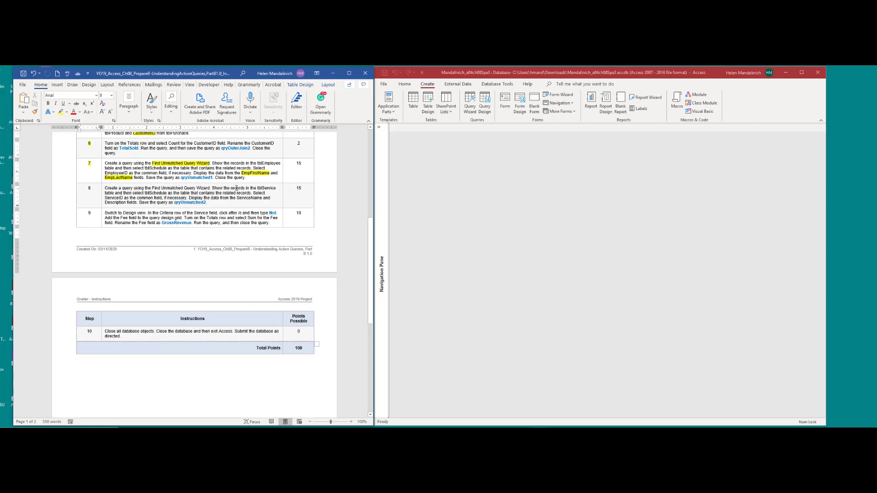
{"action": "double_click", "coordinate": [265, 188]}
{"action": "double_click", "coordinate": [166, 193]}
{"action": "left_click", "coordinate": [260, 201]}
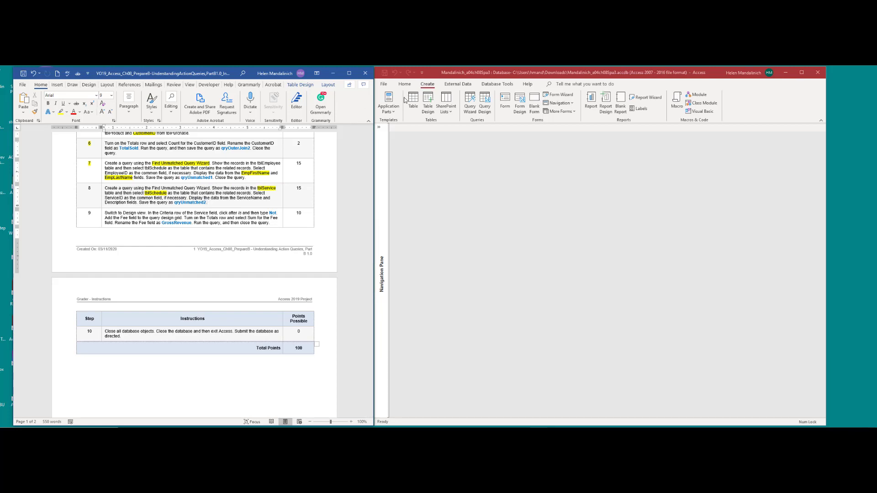
Back in Access, start another Find Unmatched Query Wizard query with tblService as the table whose records it shows
{"action": "left_click", "coordinate": [469, 103]}
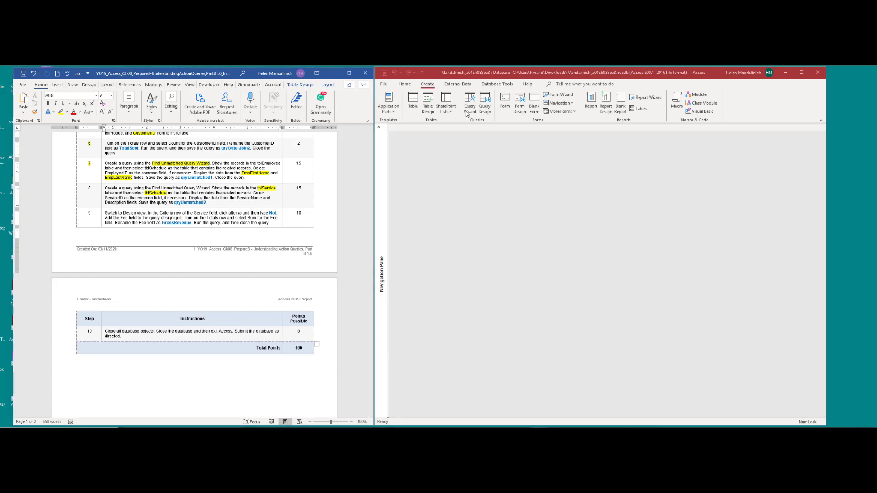
{"action": "left_click", "coordinate": [642, 190]}
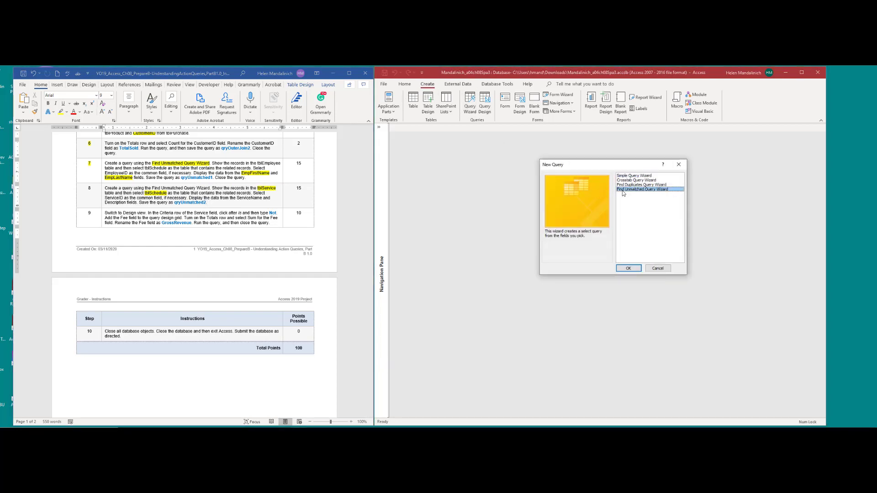
{"action": "left_click", "coordinate": [628, 269]}
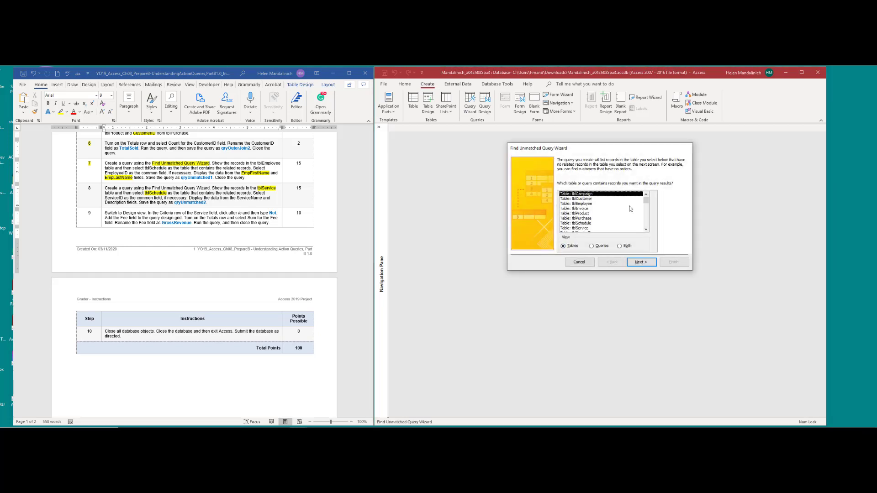
{"action": "left_click", "coordinate": [572, 228]}
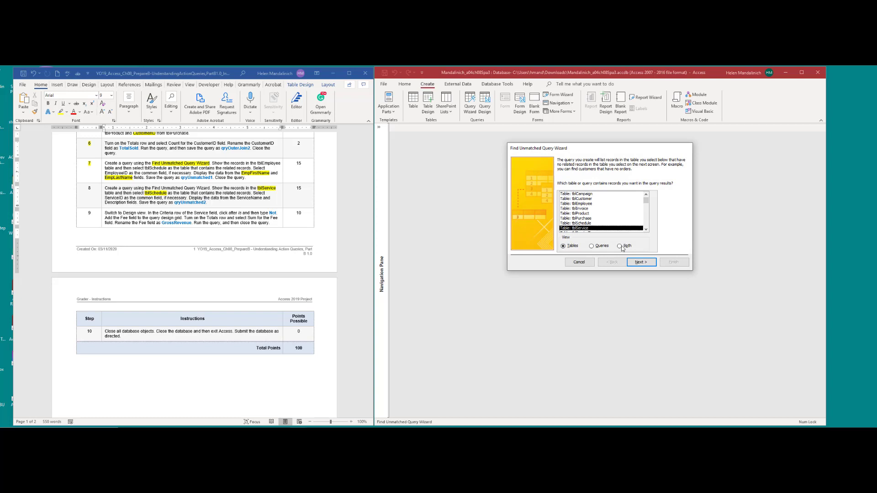
{"action": "left_click", "coordinate": [642, 262]}
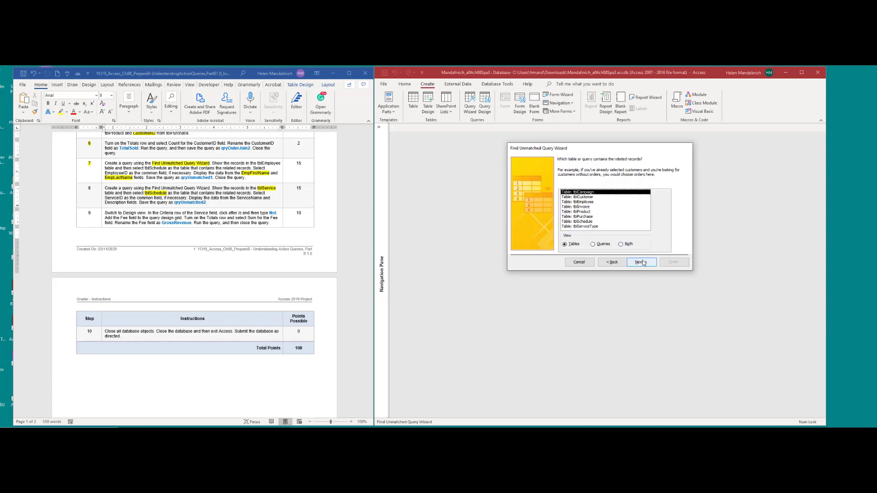
Set tblSchedule as the related table and accept ServiceID and Service as the matching fields
{"action": "left_click", "coordinate": [595, 222]}
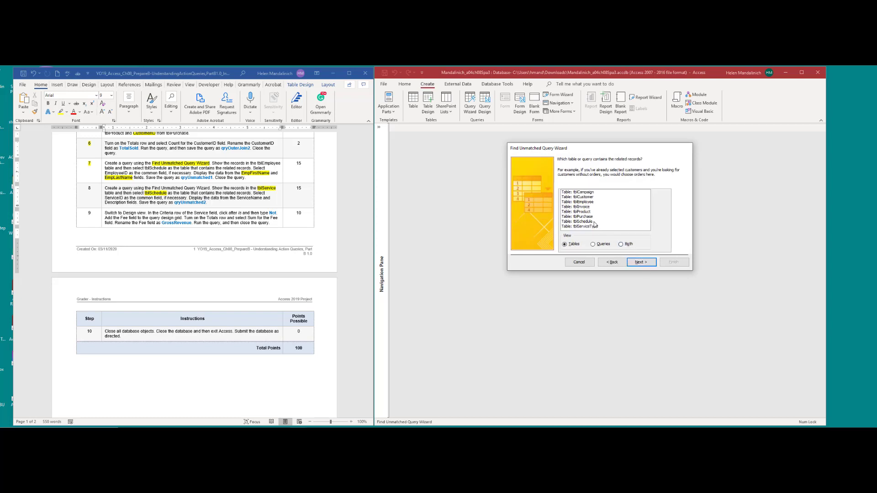
{"action": "left_click", "coordinate": [641, 263]}
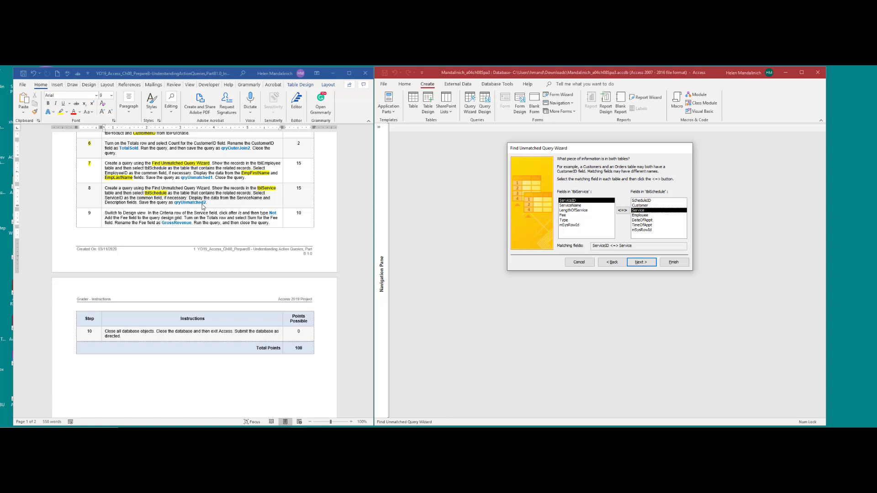
{"action": "left_click", "coordinate": [642, 262]}
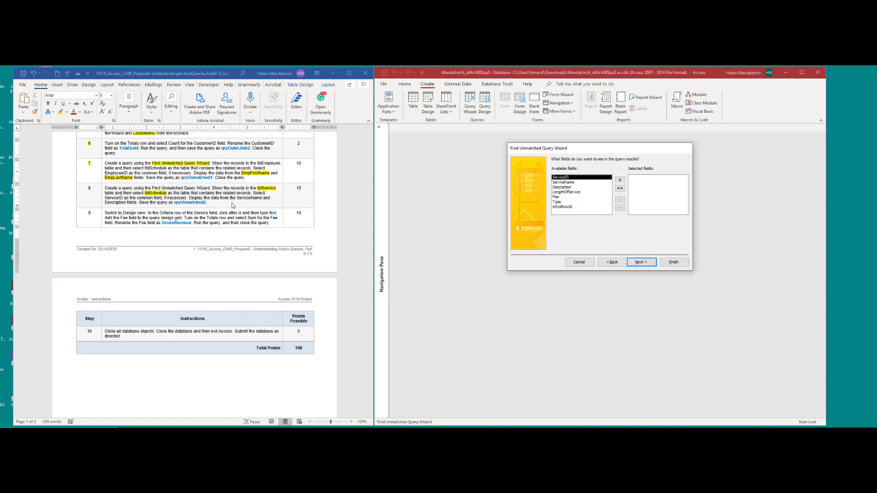
Include the ServiceName and Description fields in the results and finish the query under the name qryUnmatched2
{"action": "left_click", "coordinate": [557, 183]}
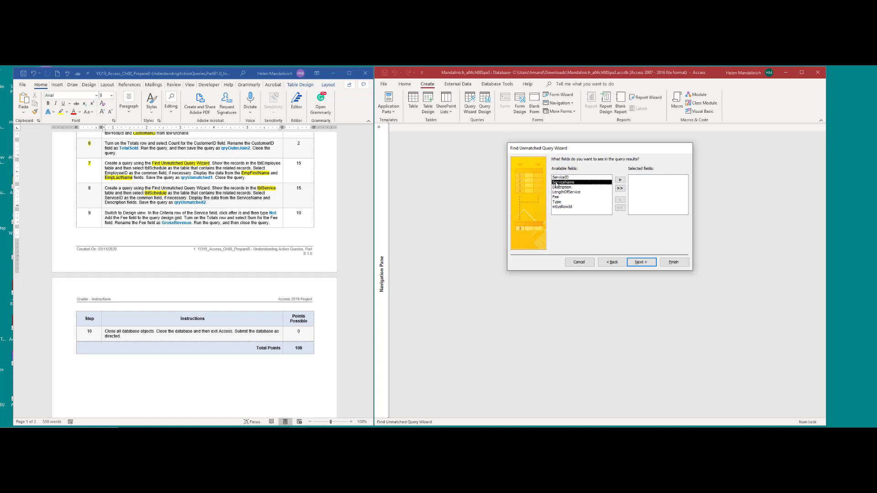
{"action": "double_click", "coordinate": [557, 182]}
{"action": "double_click", "coordinate": [571, 183]}
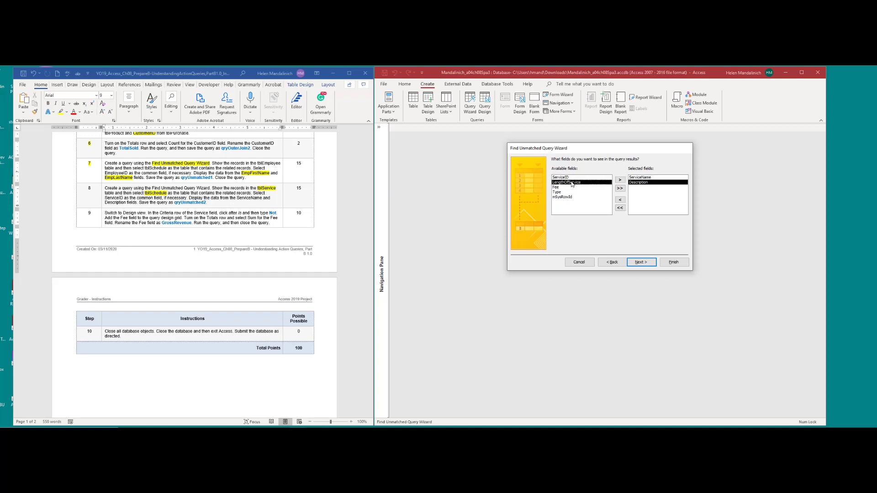
{"action": "left_click", "coordinate": [646, 264]}
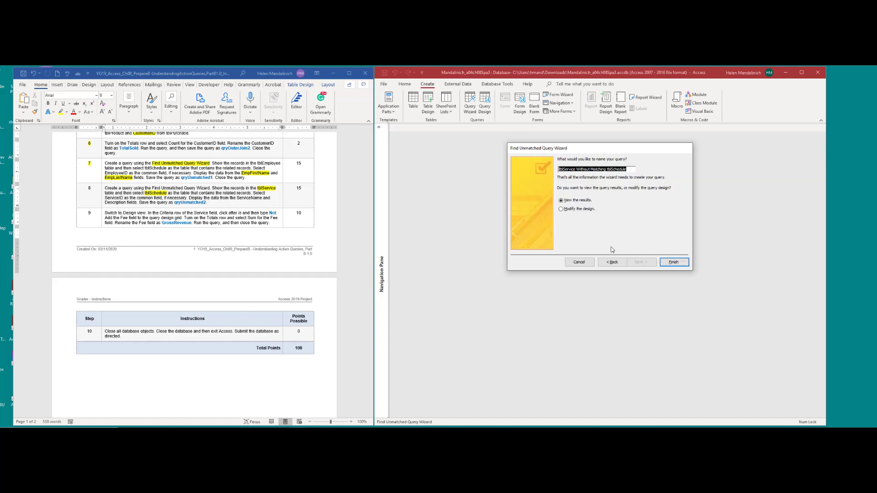
{"action": "type", "text": "qryUnmatched2"}
{"action": "key", "text": "Return"}
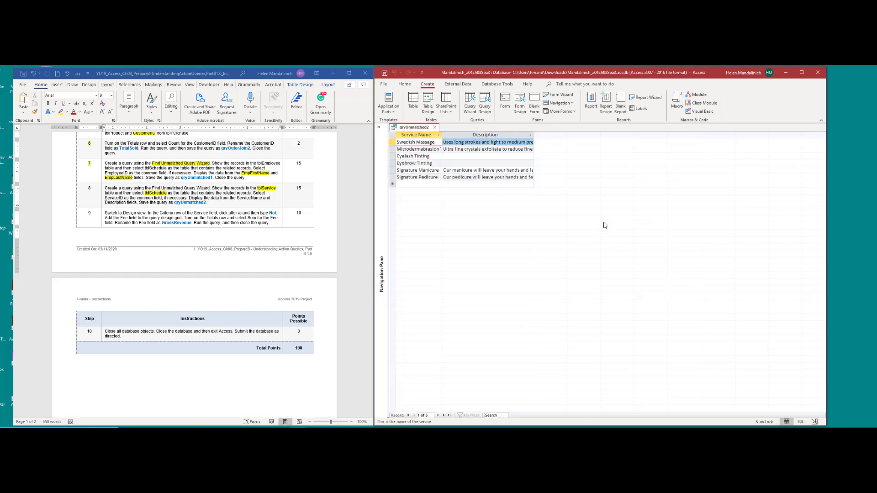
Autofit the Service Name and Description columns to their contents and switch qryUnmatched2 to Design view
{"action": "left_click", "coordinate": [393, 135]}
{"action": "left_click", "coordinate": [440, 136]}
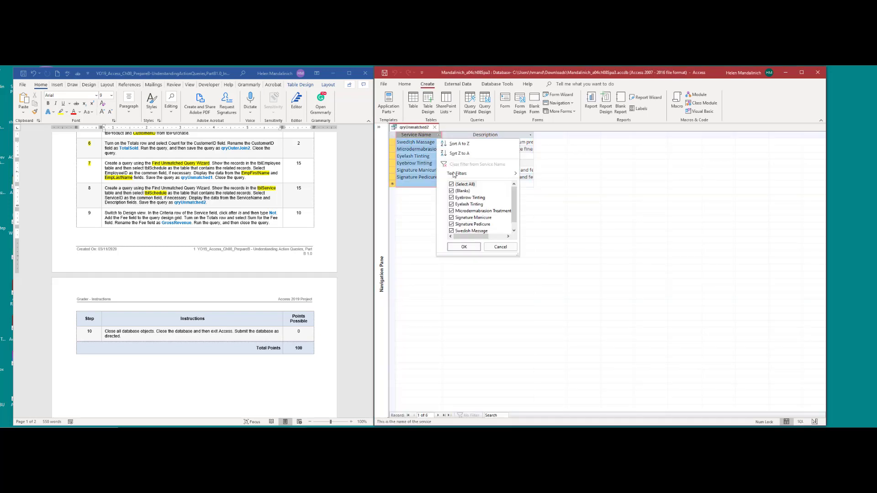
{"action": "left_click", "coordinate": [498, 246]}
{"action": "left_click", "coordinate": [393, 135]}
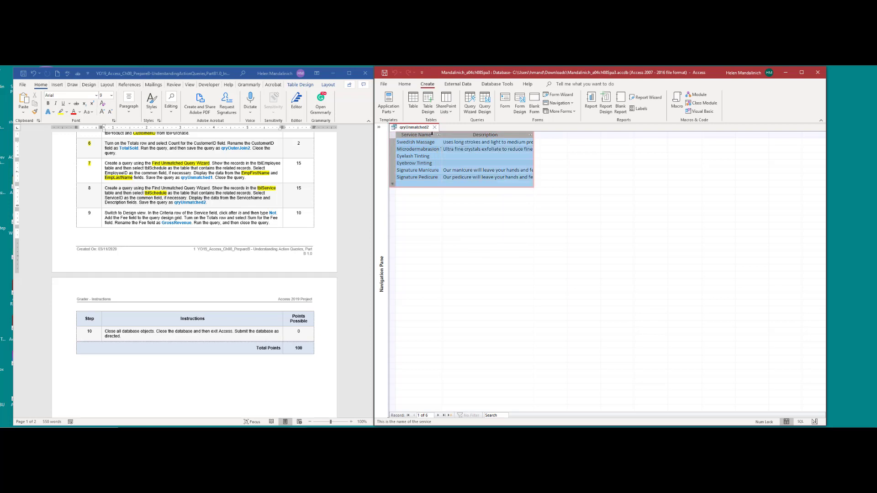
{"action": "double_click", "coordinate": [444, 135]}
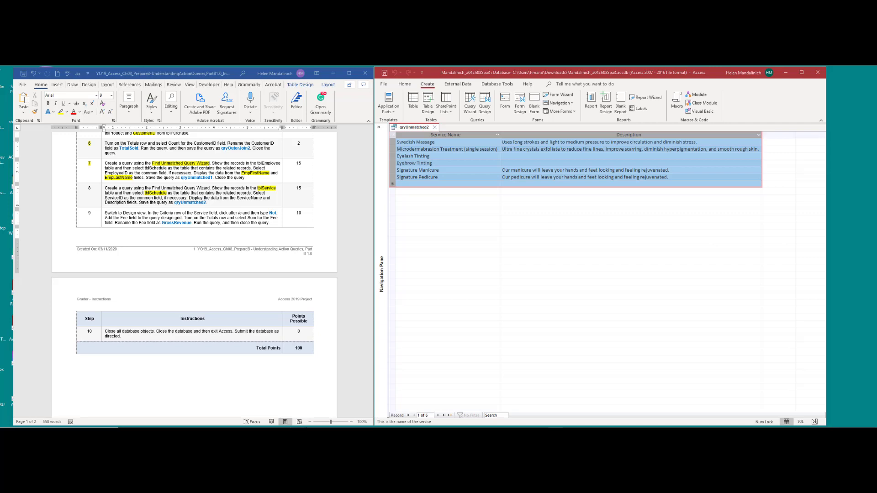
{"action": "left_click", "coordinate": [815, 422]}
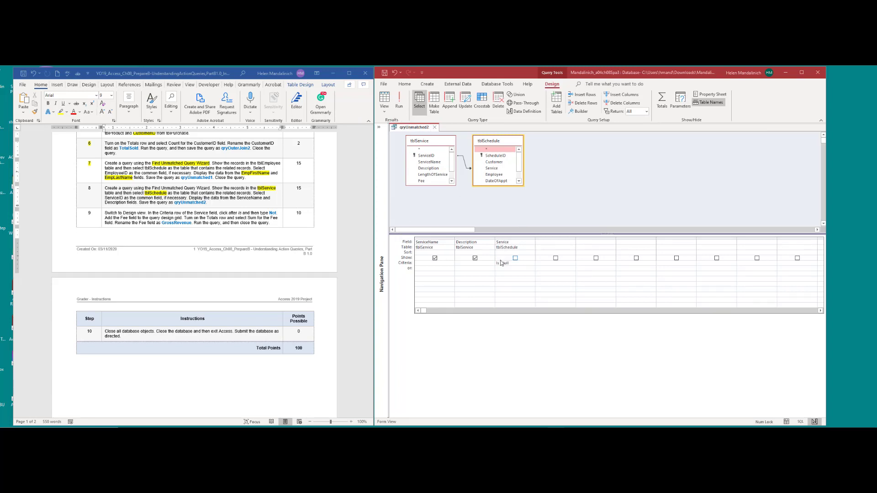
In the Word instructions, highlight step number 8 in yellow
{"action": "left_click", "coordinate": [96, 189]}
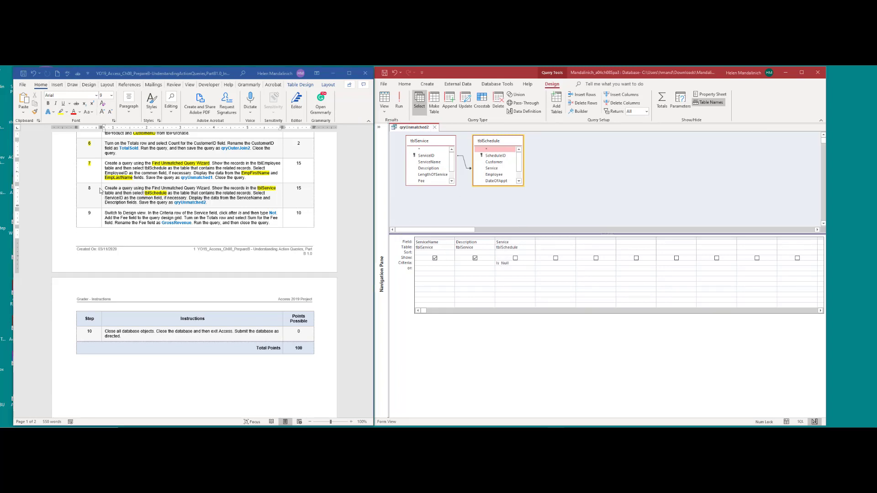
{"action": "left_click_drag", "start_coordinate": [95, 188], "coordinate": [87, 188]}
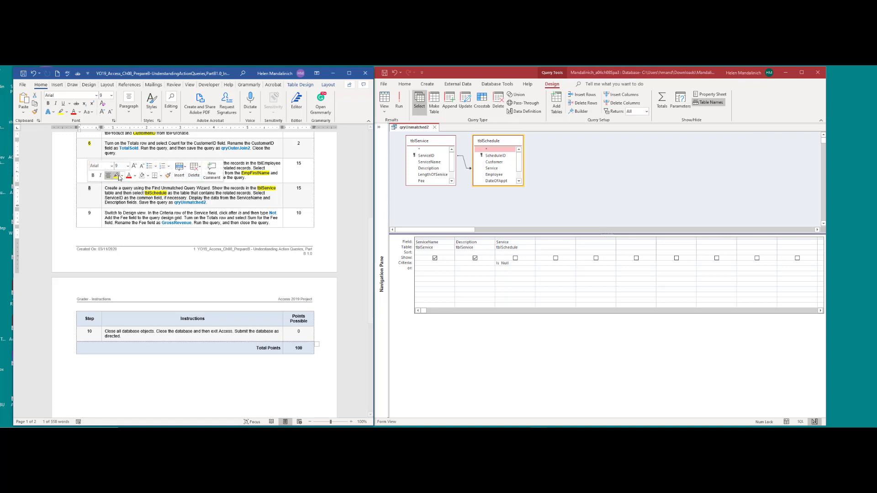
{"action": "left_click", "coordinate": [121, 175]}
{"action": "left_click", "coordinate": [118, 186]}
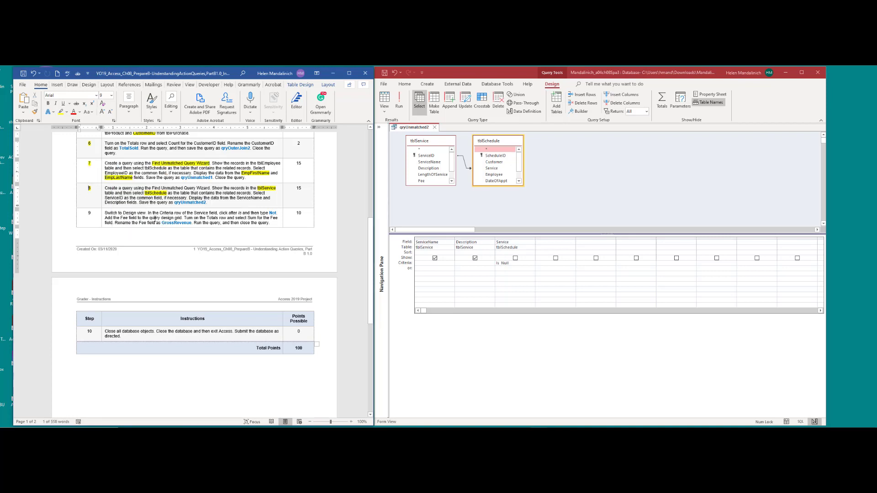
Change the criterion of the Service field in qryUnmatched2 to Is Not Null
{"action": "scroll", "coordinate": [147, 221], "scroll_direction": "down", "scroll_amount": 2}
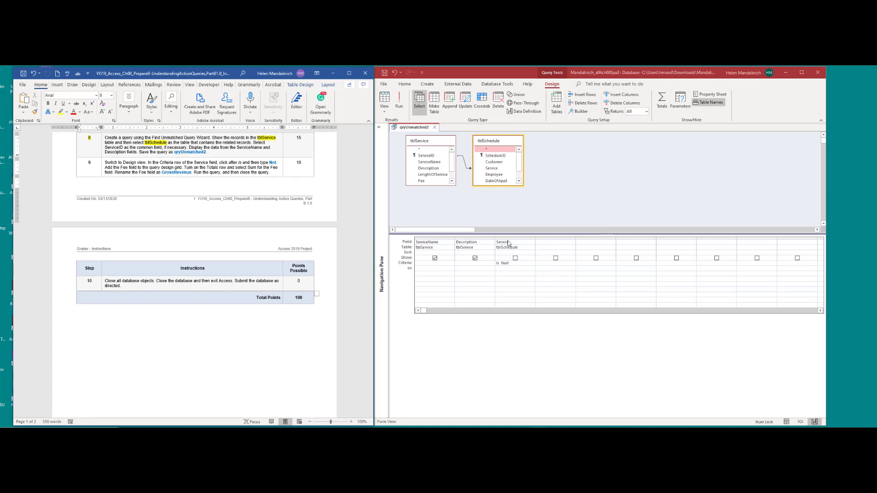
{"action": "left_click", "coordinate": [500, 263]}
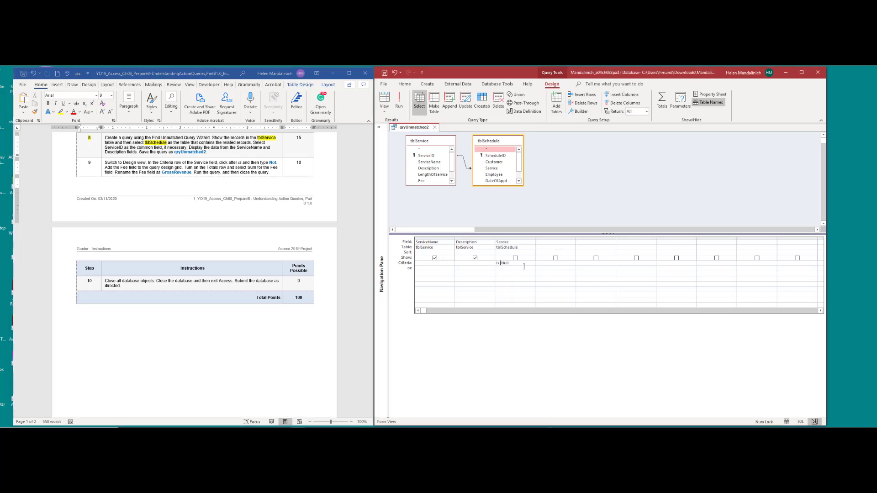
{"action": "type", "text": "Not"}
Add the Fee field to the next empty column of the design grid as GrossRevenue:Fee and run the query
{"action": "left_click", "coordinate": [550, 241]}
{"action": "right_click", "coordinate": [550, 242]}
{"action": "left_click", "coordinate": [566, 295]}
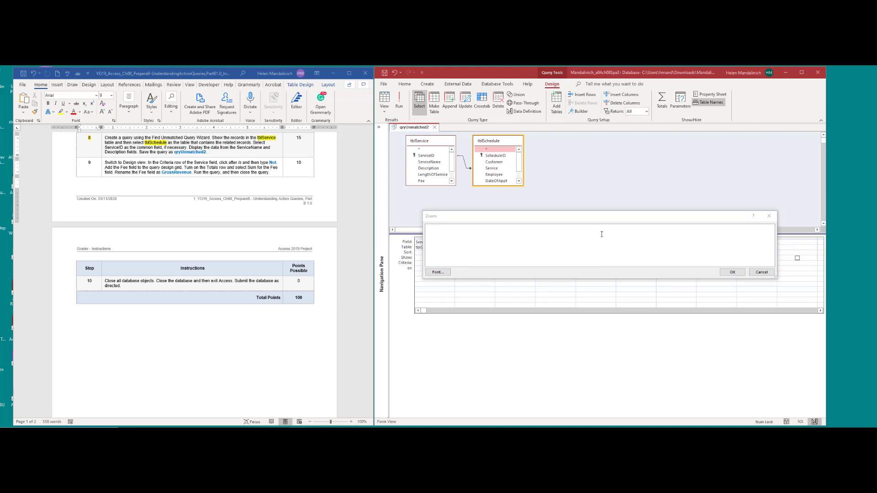
{"action": "left_click_drag", "start_coordinate": [558, 217], "coordinate": [556, 284]}
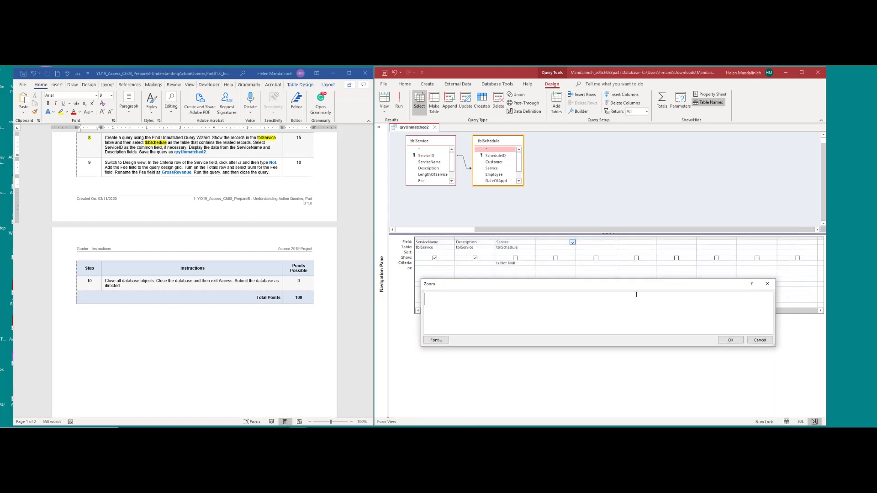
{"action": "type", "text": "GrossRevenue:Fee"}
{"action": "left_click", "coordinate": [730, 340]}
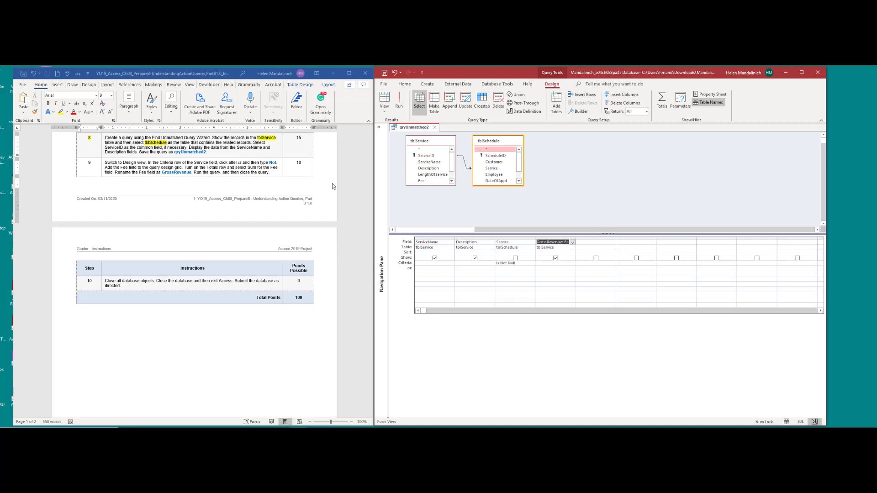
{"action": "left_click", "coordinate": [399, 102]}
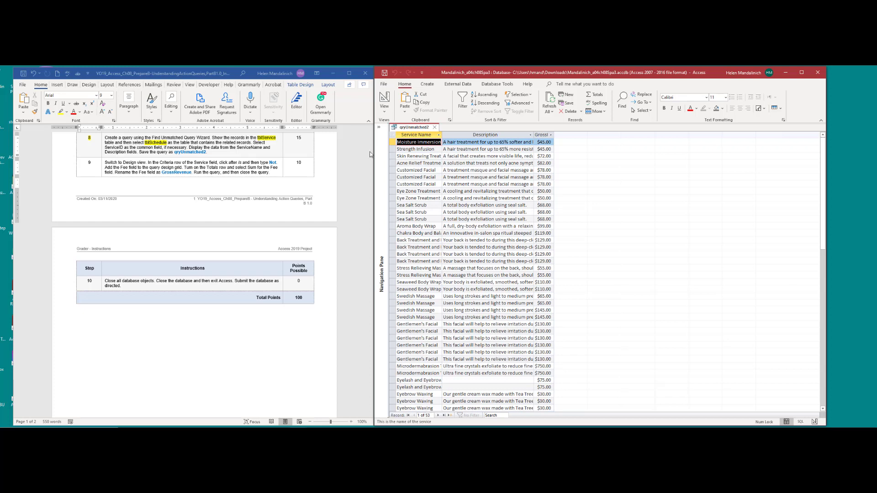
Back in Design view, turn on the Totals row, set GrossRevenue to Sum, and run the query
{"action": "left_click", "coordinate": [385, 100]}
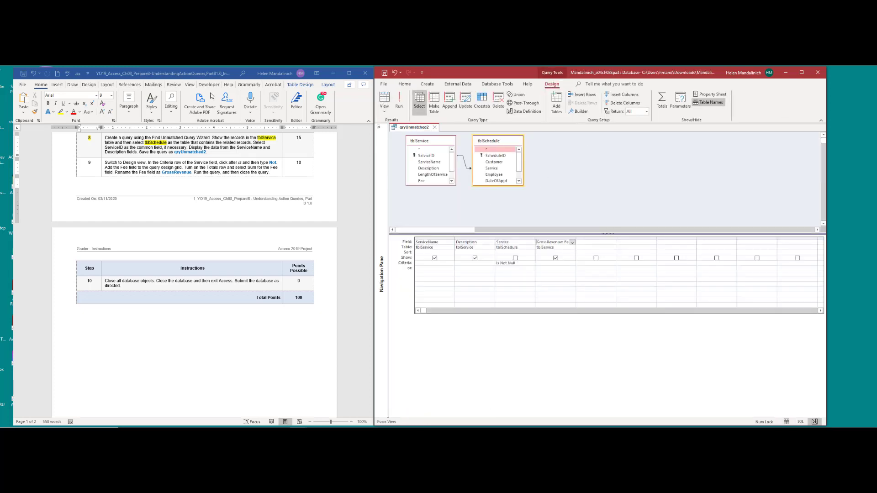
{"action": "left_click", "coordinate": [661, 101]}
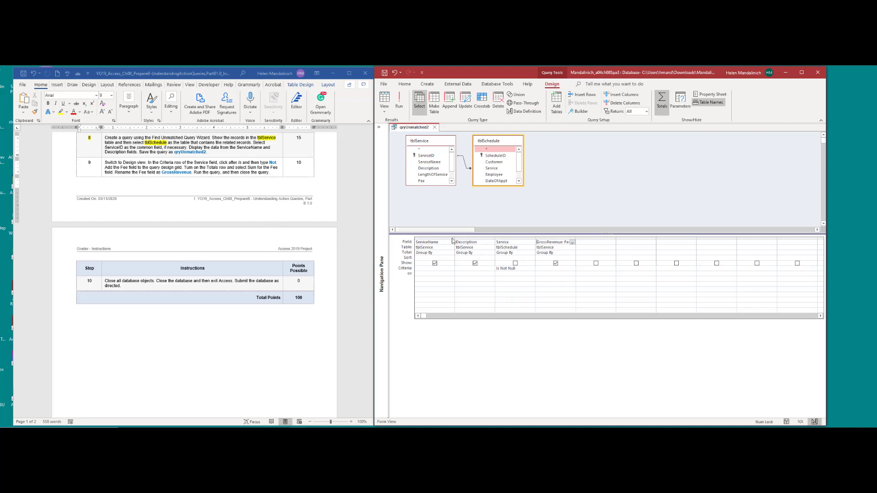
{"action": "left_click", "coordinate": [566, 252]}
{"action": "left_click", "coordinate": [572, 253]}
{"action": "left_click", "coordinate": [548, 262]}
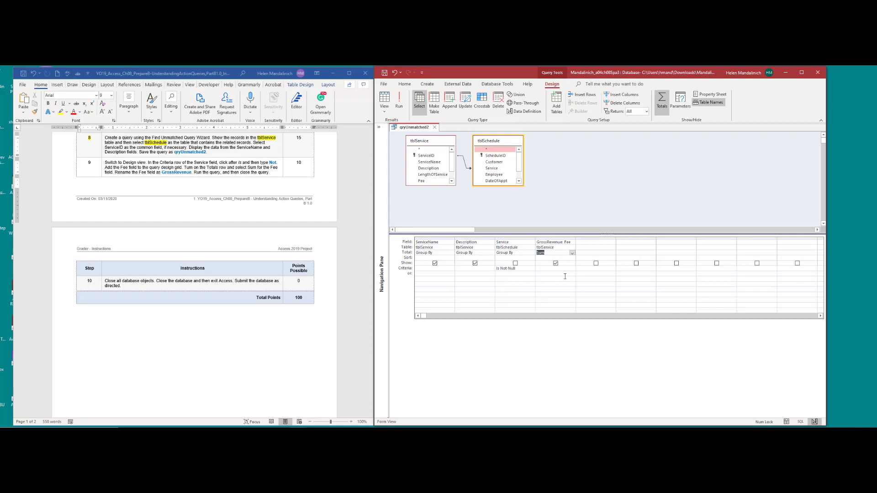
{"action": "left_click", "coordinate": [399, 103]}
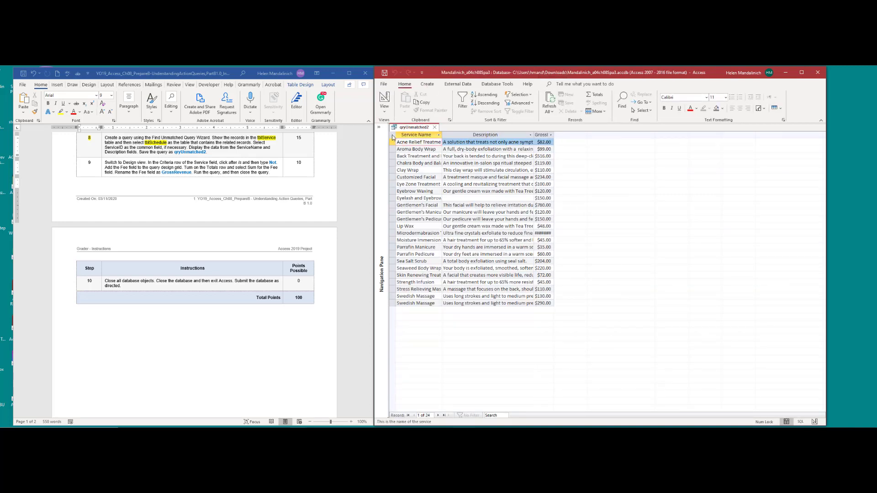
Select all columns of the query results and autofit their widths to the contents
{"action": "left_click", "coordinate": [393, 135]}
{"action": "left_click", "coordinate": [442, 134]}
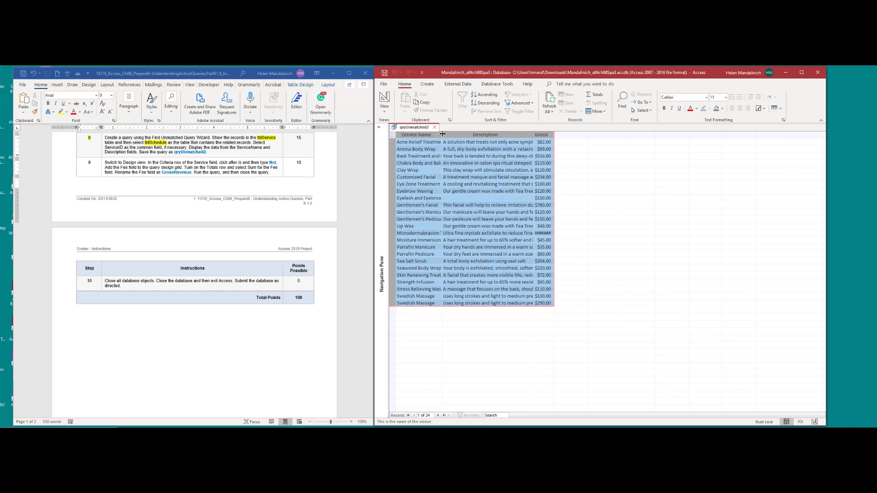
{"action": "double_click", "coordinate": [441, 135]}
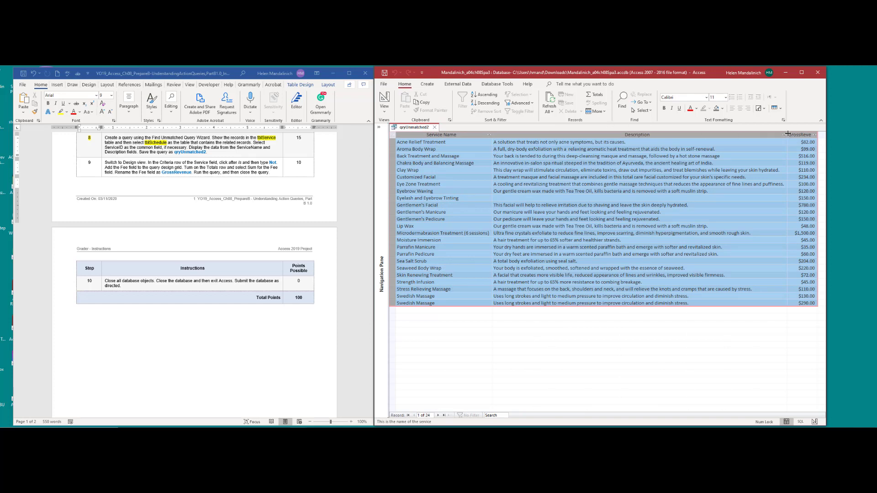
{"action": "left_click_drag", "start_coordinate": [787, 135], "coordinate": [817, 135]}
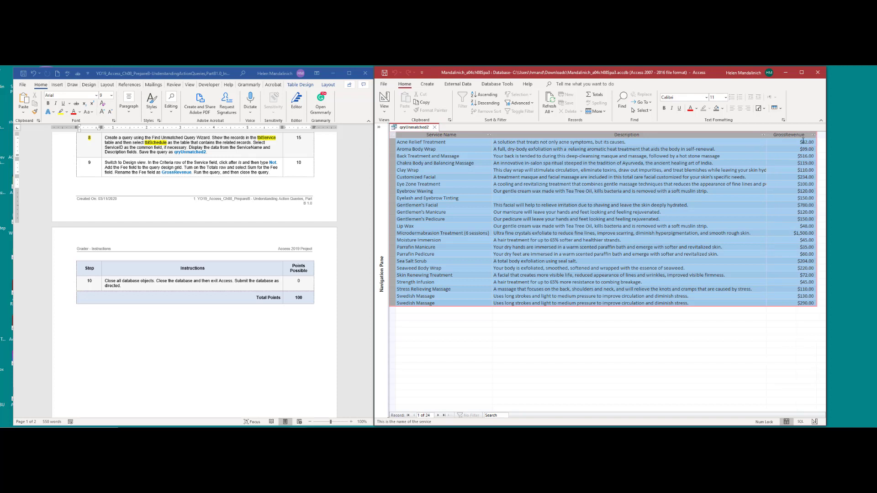
{"action": "double_click", "coordinate": [768, 134]}
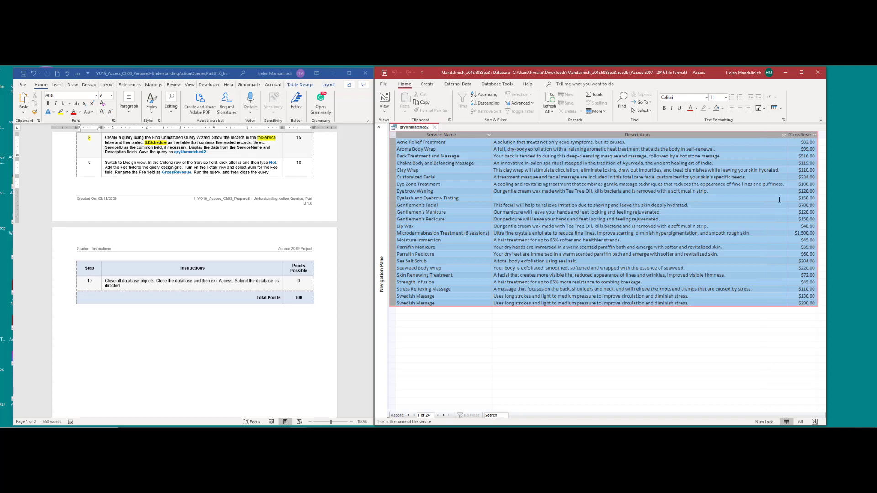
In the Word instructions, highlight step number 9 in yellow
{"action": "left_click", "coordinate": [96, 164]}
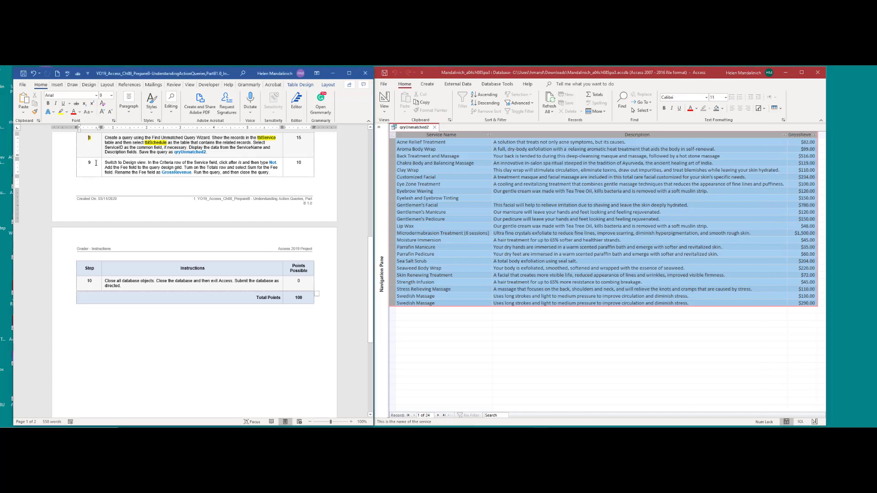
{"action": "left_click_drag", "start_coordinate": [86, 162], "coordinate": [91, 163]}
{"action": "left_click", "coordinate": [113, 152]}
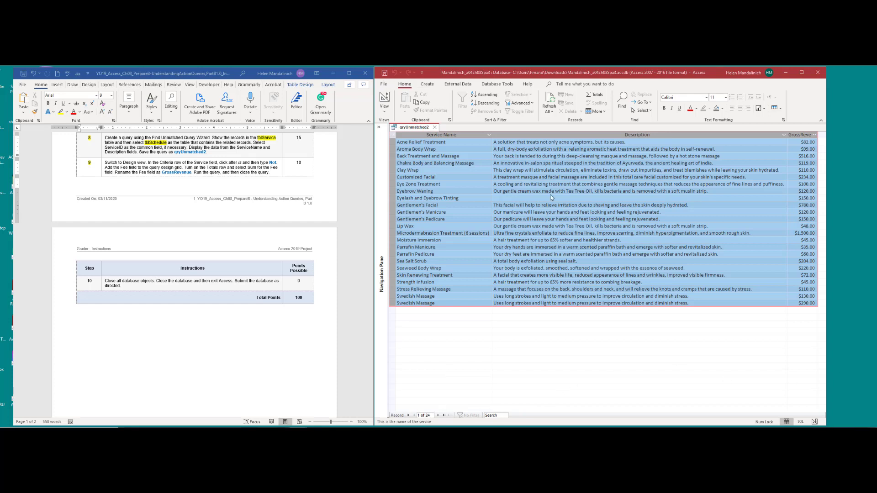
Close qryUnmatched2 in Access and save its design changes
{"action": "left_click", "coordinate": [435, 127]}
{"action": "left_click", "coordinate": [411, 268]}
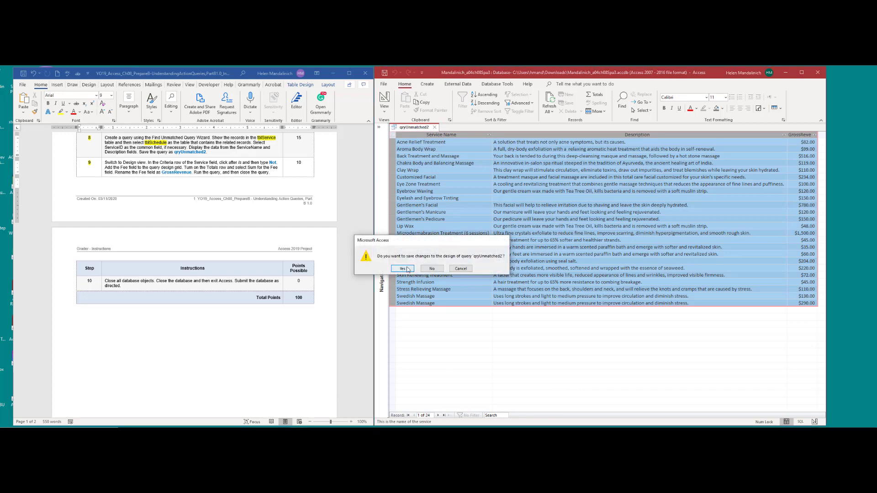
{"action": "scroll", "coordinate": [175, 229], "scroll_direction": "up", "scroll_amount": 10}
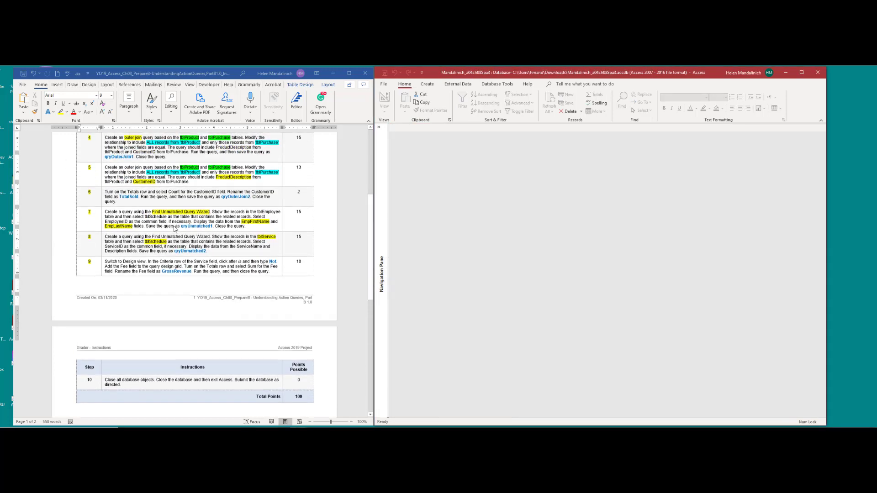